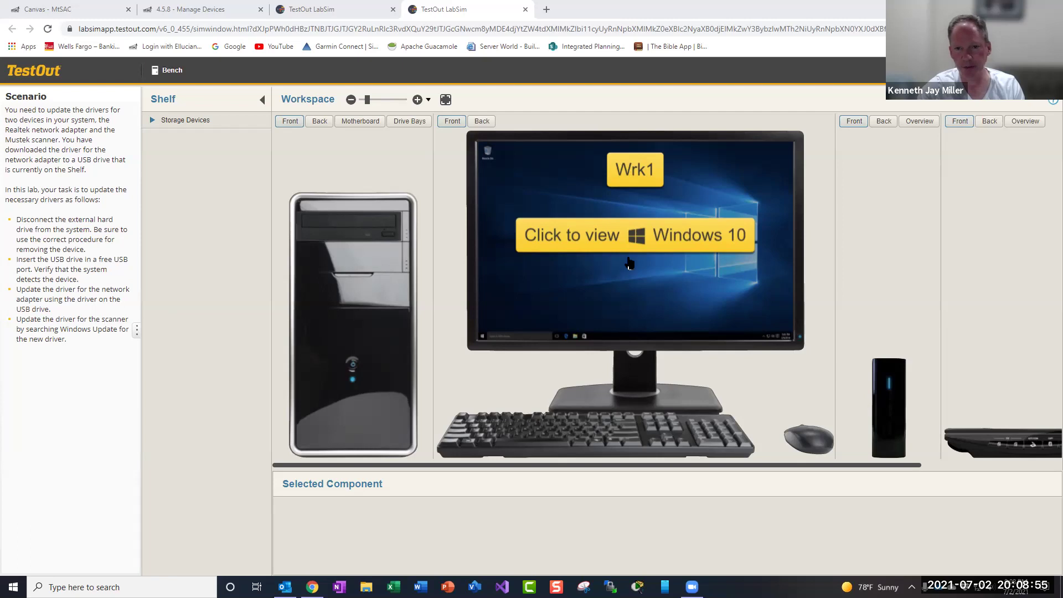
Step: On Wrk1, eject the Archives (E:) drive from This PC in File Explorer, then close Explorer
{"action": "left_click", "coordinate": [652, 277]}
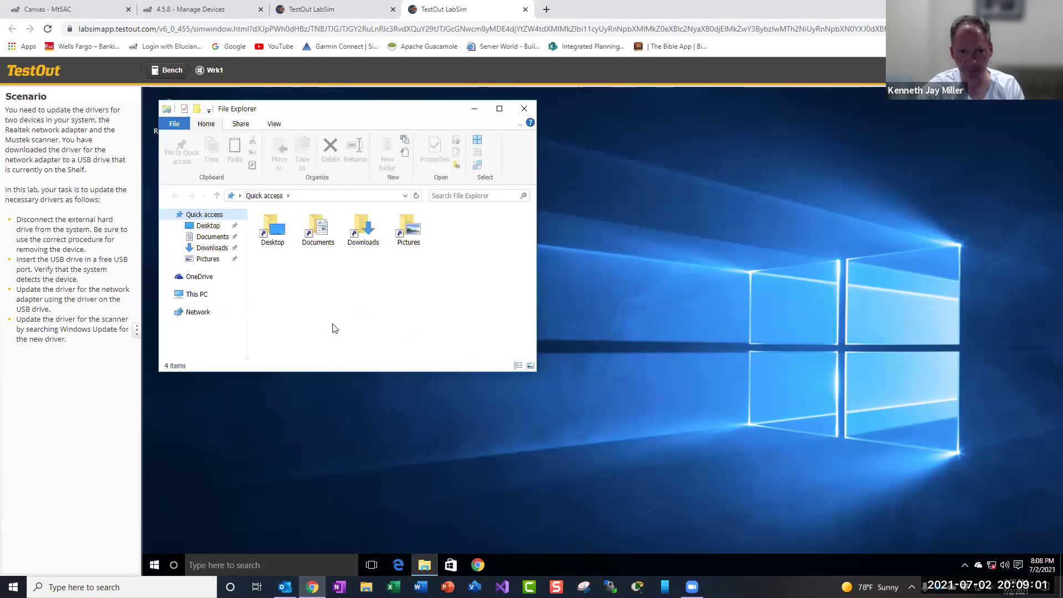
{"action": "left_click", "coordinate": [197, 294]}
{"action": "scroll", "coordinate": [427, 296], "scroll_direction": "down", "scroll_amount": 3}
{"action": "right_click", "coordinate": [413, 327]}
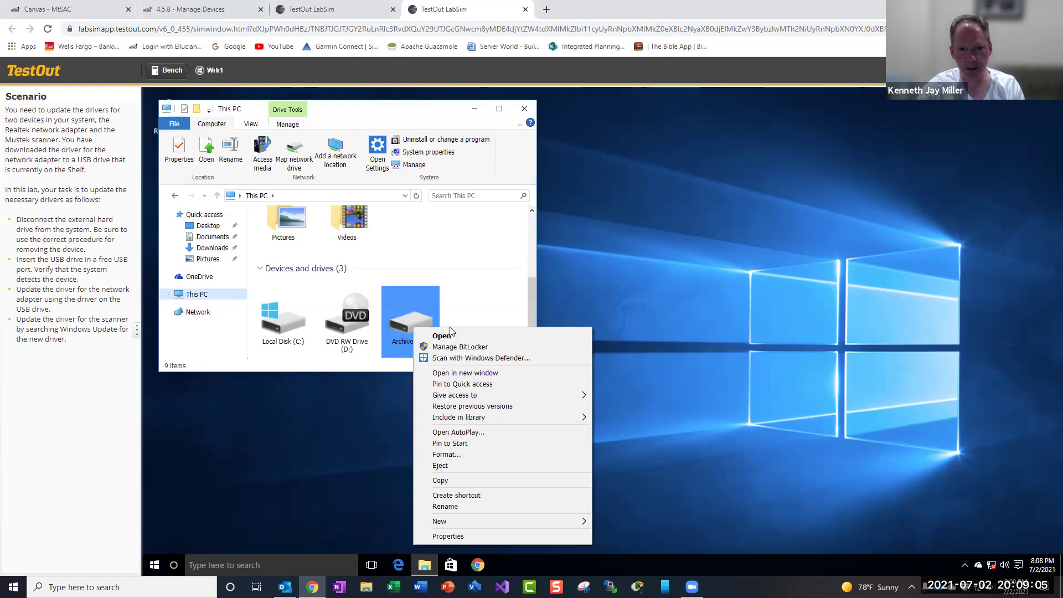
{"action": "left_click", "coordinate": [453, 468]}
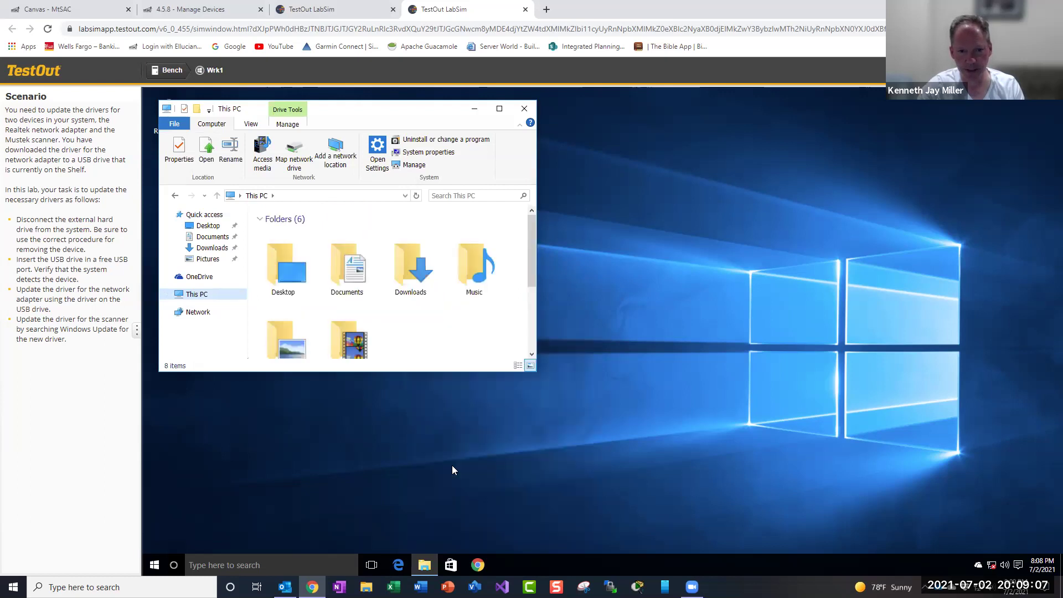
{"action": "left_click", "coordinate": [524, 109]}
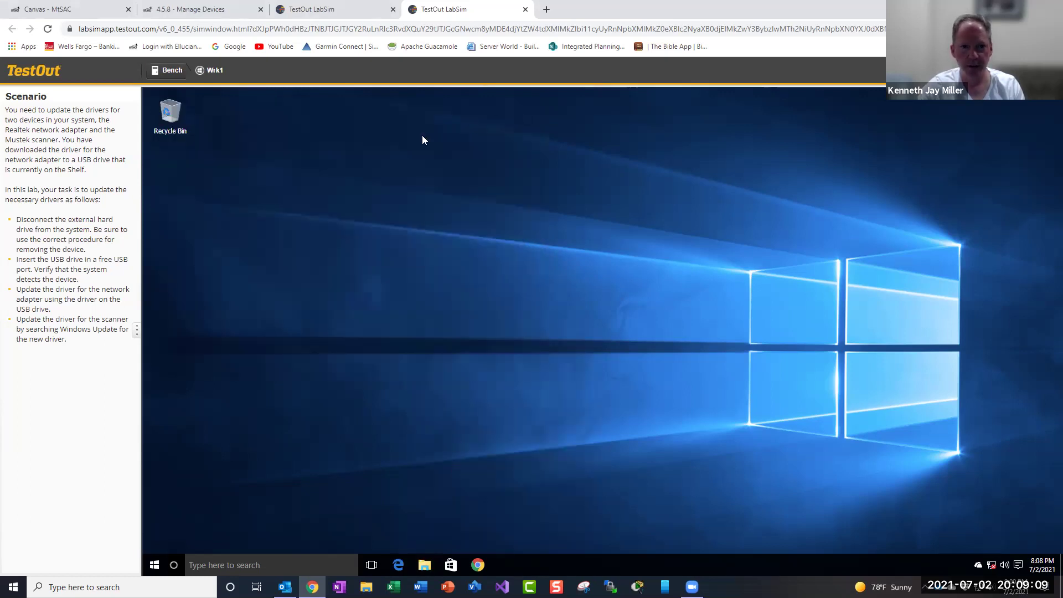
Step: Unplug the external hard drive's USB cable from the back of the Wrk1 tower
{"action": "left_click", "coordinate": [167, 69]}
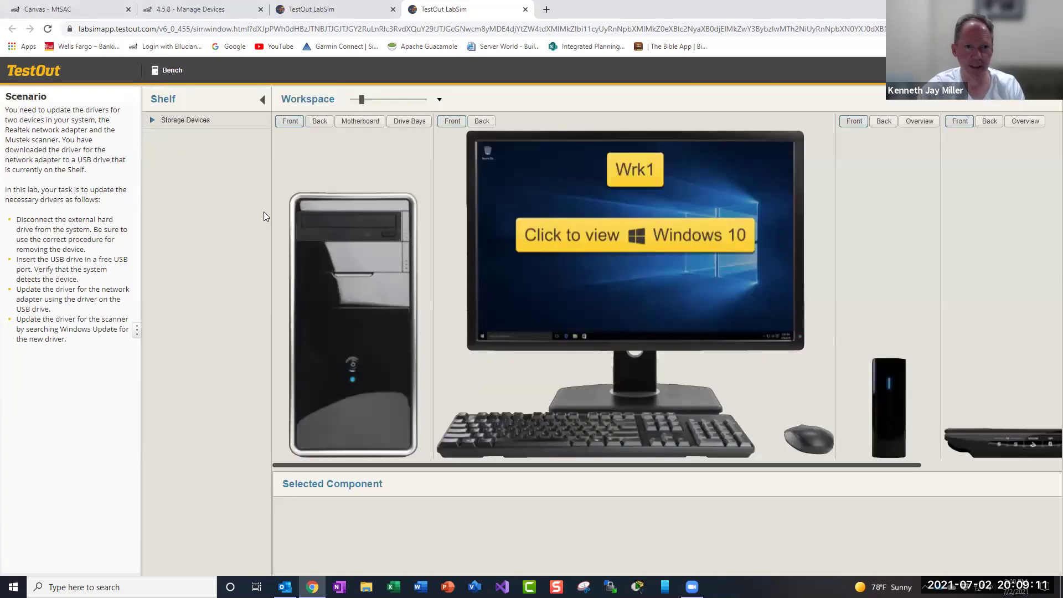
{"action": "left_click", "coordinate": [322, 121]}
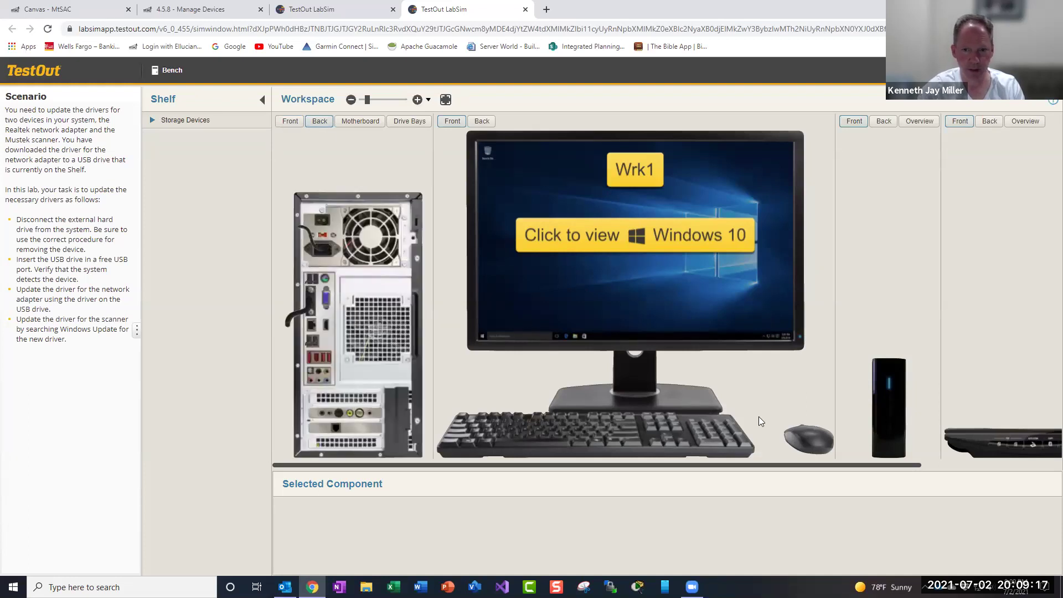
{"action": "left_click", "coordinate": [895, 418]}
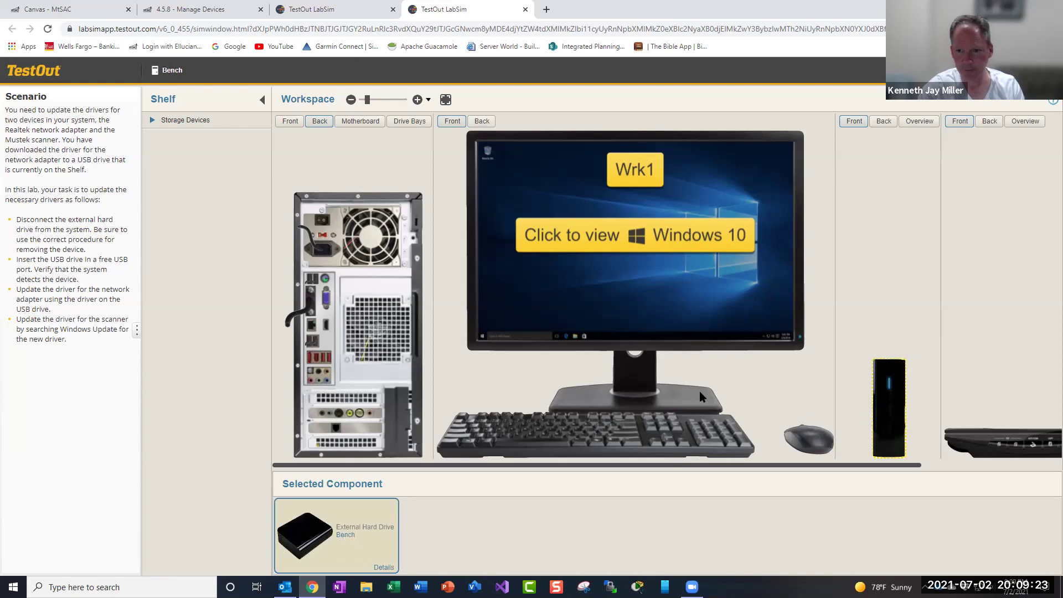
{"action": "left_click", "coordinate": [309, 340]}
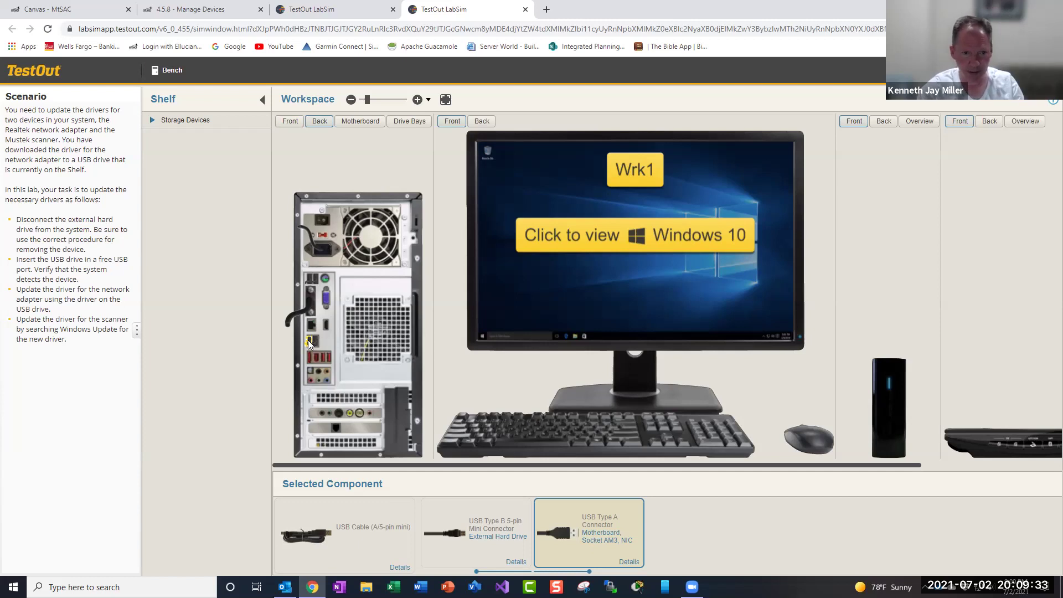
{"action": "left_click_drag", "start_coordinate": [308, 340], "coordinate": [416, 480]}
{"action": "left_click_drag", "start_coordinate": [558, 523], "coordinate": [555, 518]}
Step: Plug the USB Thumb Drive from Shelf > Storage Devices into a back-panel USB port
{"action": "left_click", "coordinate": [152, 120]}
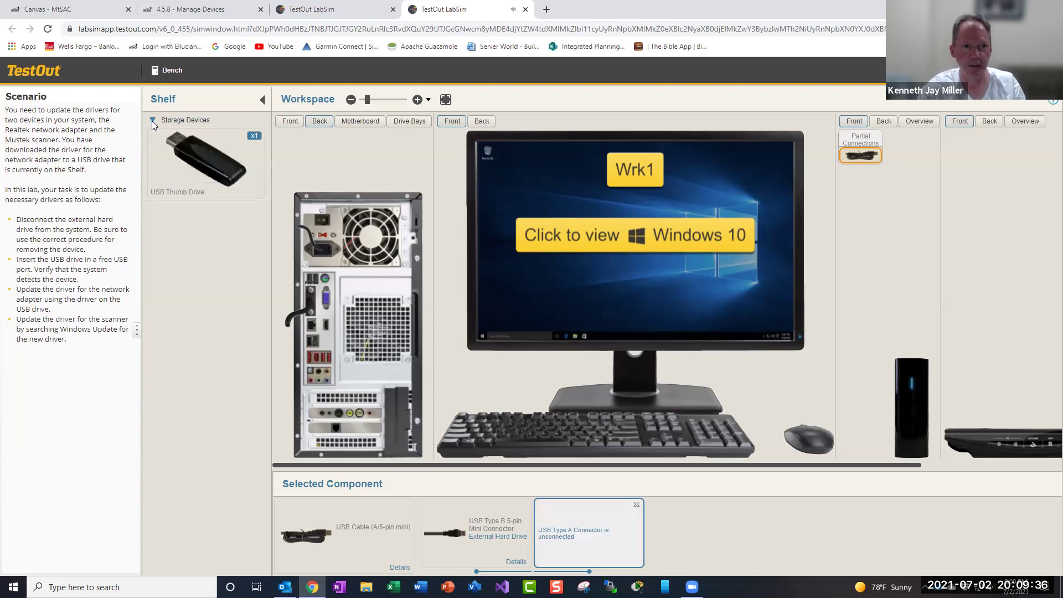
{"action": "left_click", "coordinate": [208, 163]}
{"action": "left_click_drag", "start_coordinate": [260, 241], "coordinate": [310, 340]}
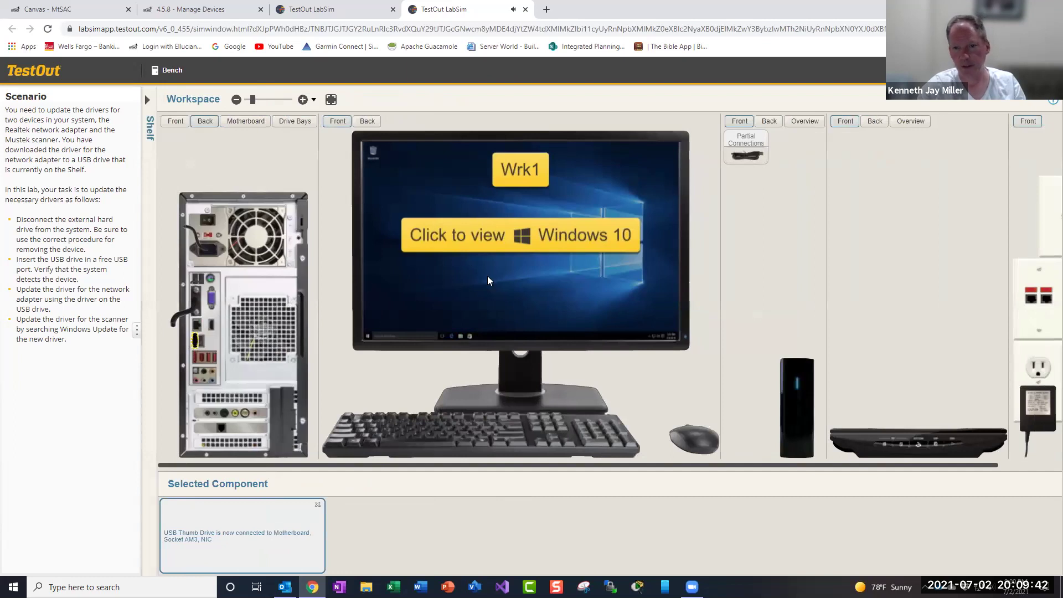
Step: Open Device Manager on Wrk1 and start a driver update for the Realtek 8169 adapter
{"action": "left_click", "coordinate": [488, 276]}
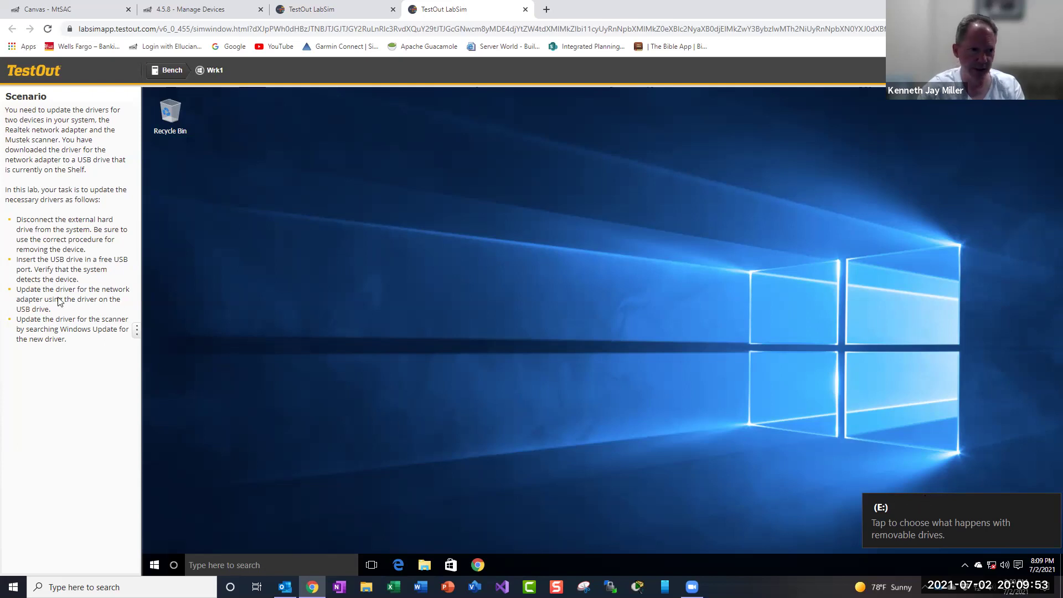
{"action": "right_click", "coordinate": [155, 562]}
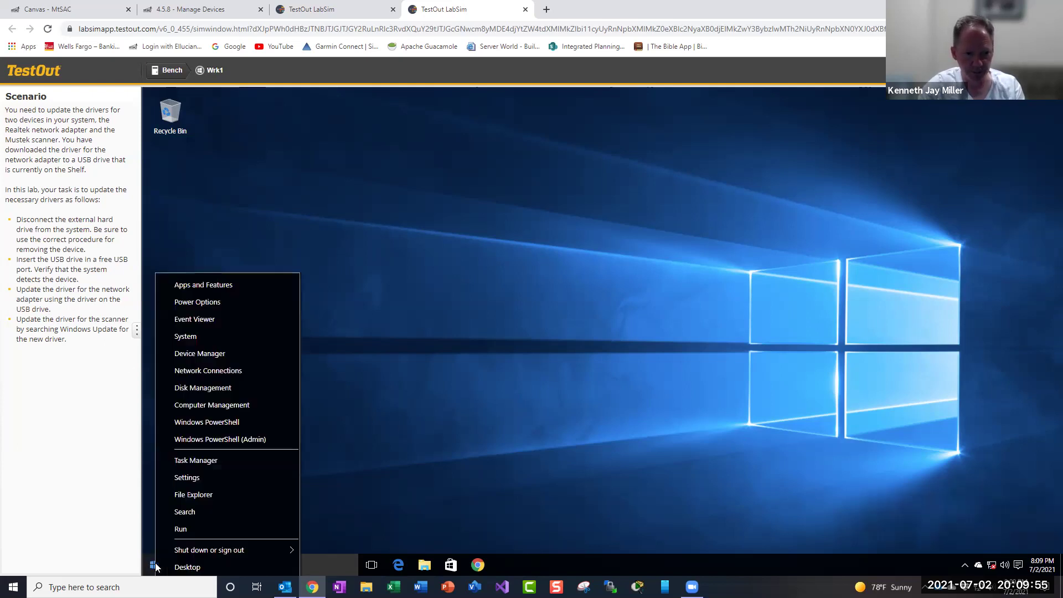
{"action": "left_click", "coordinate": [203, 355]}
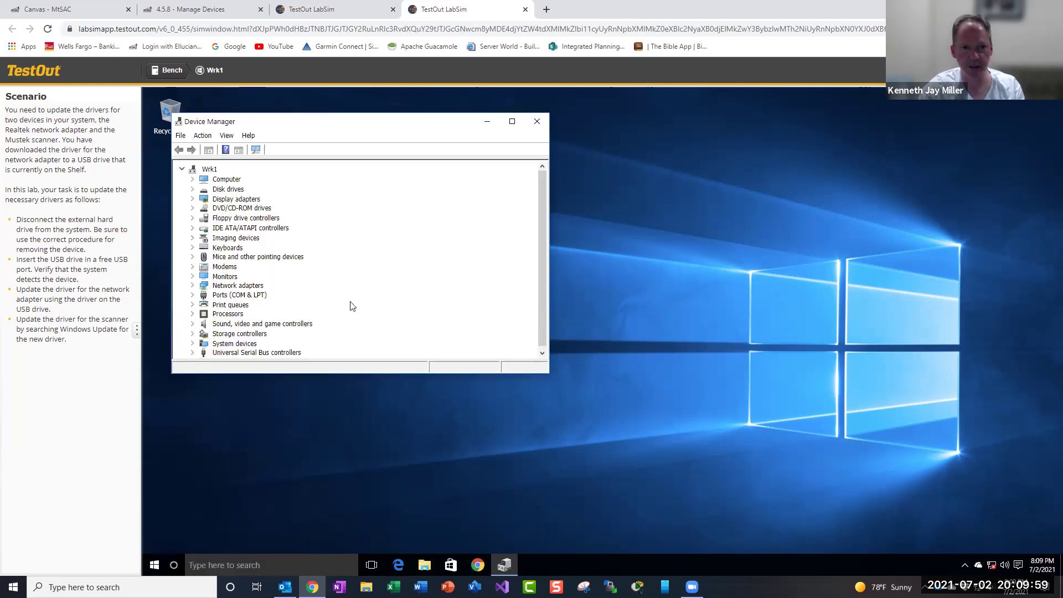
{"action": "left_click", "coordinate": [193, 285]}
{"action": "left_click", "coordinate": [242, 295]}
{"action": "right_click", "coordinate": [246, 296]}
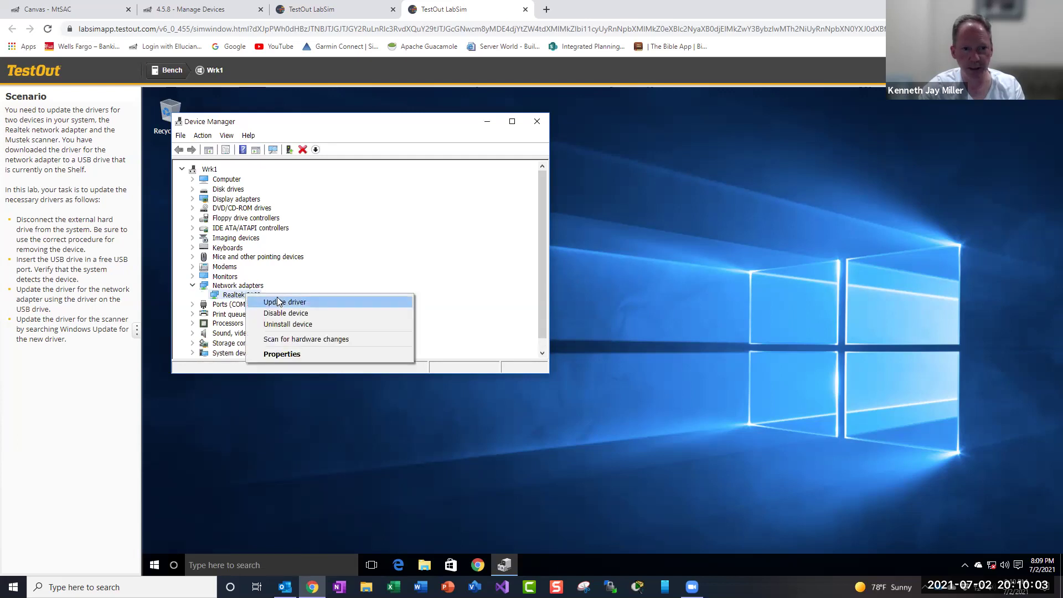
{"action": "left_click", "coordinate": [277, 297]}
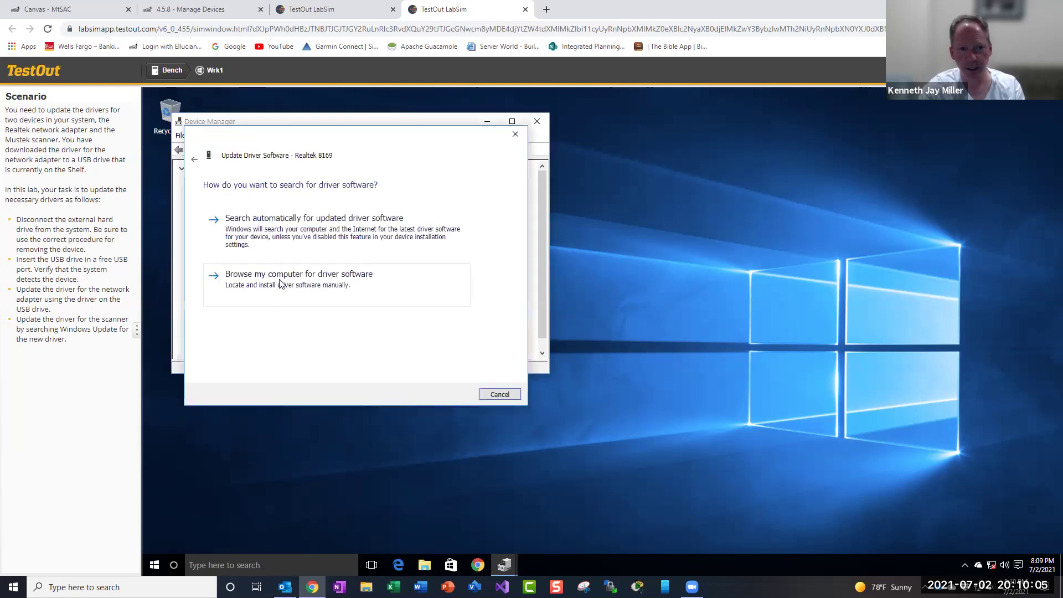
Step: Install the adapter driver from the Drivers folder on JumpDrive (E:) and close the wizard
{"action": "left_click", "coordinate": [305, 281]}
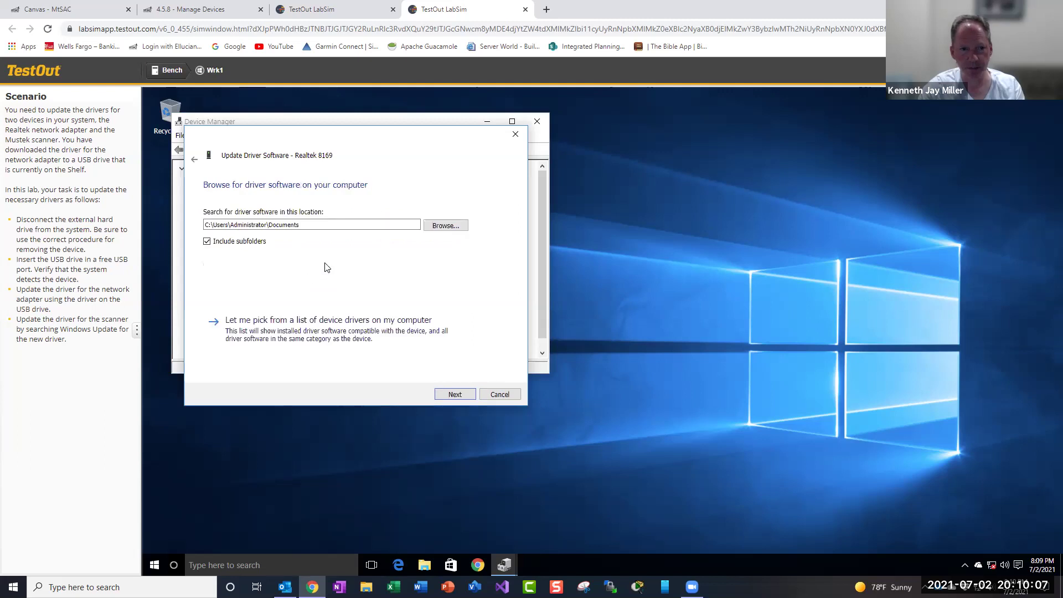
{"action": "left_click", "coordinate": [457, 231]}
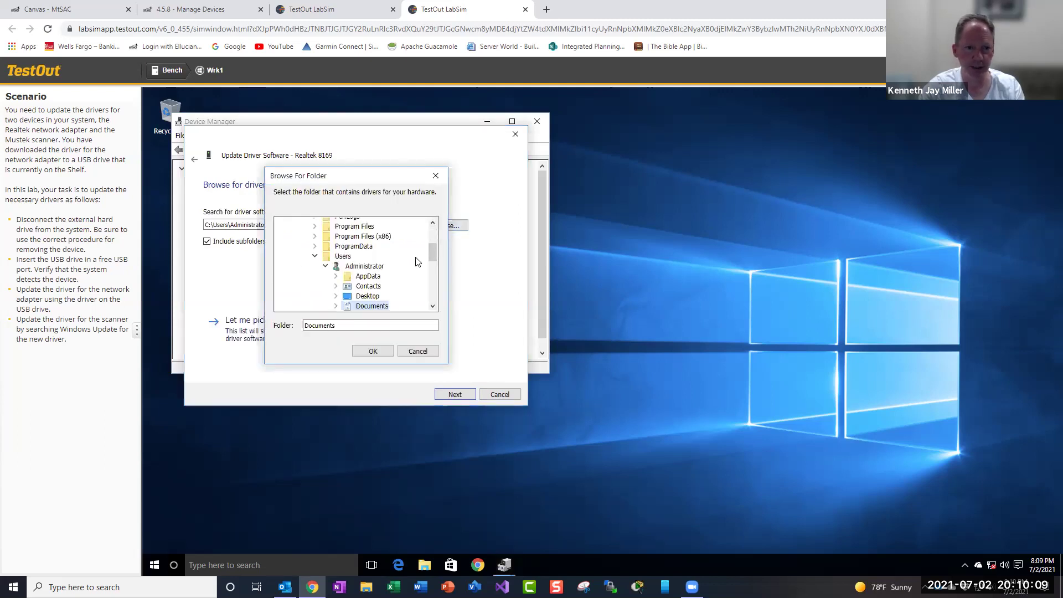
{"action": "left_click_drag", "start_coordinate": [430, 253], "coordinate": [433, 303]}
{"action": "left_click", "coordinate": [342, 273]}
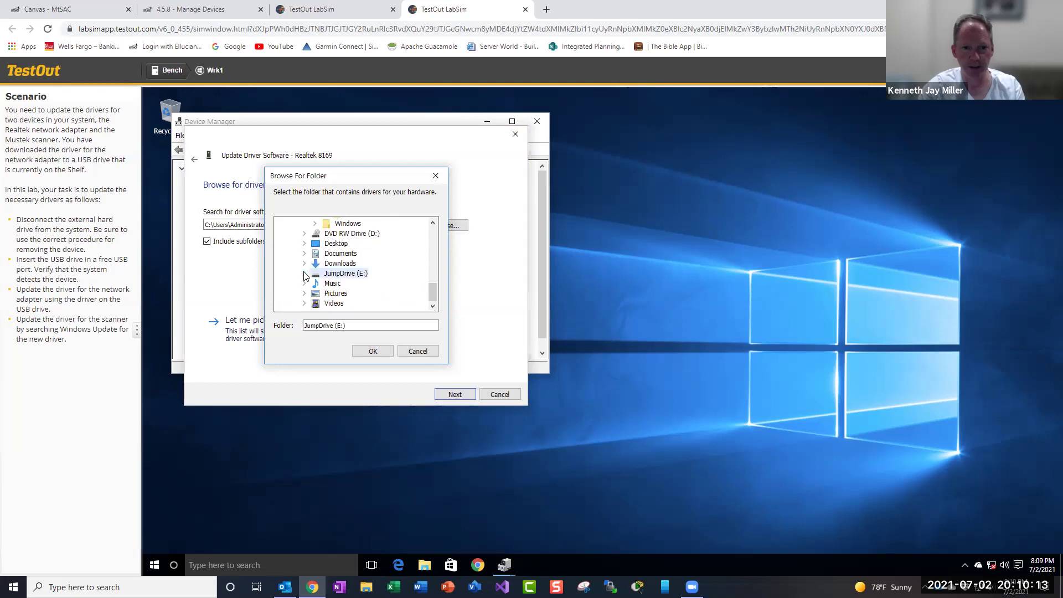
{"action": "left_click", "coordinate": [304, 273]}
{"action": "left_click", "coordinate": [344, 283]}
{"action": "left_click", "coordinate": [373, 351]}
{"action": "left_click", "coordinate": [455, 393]}
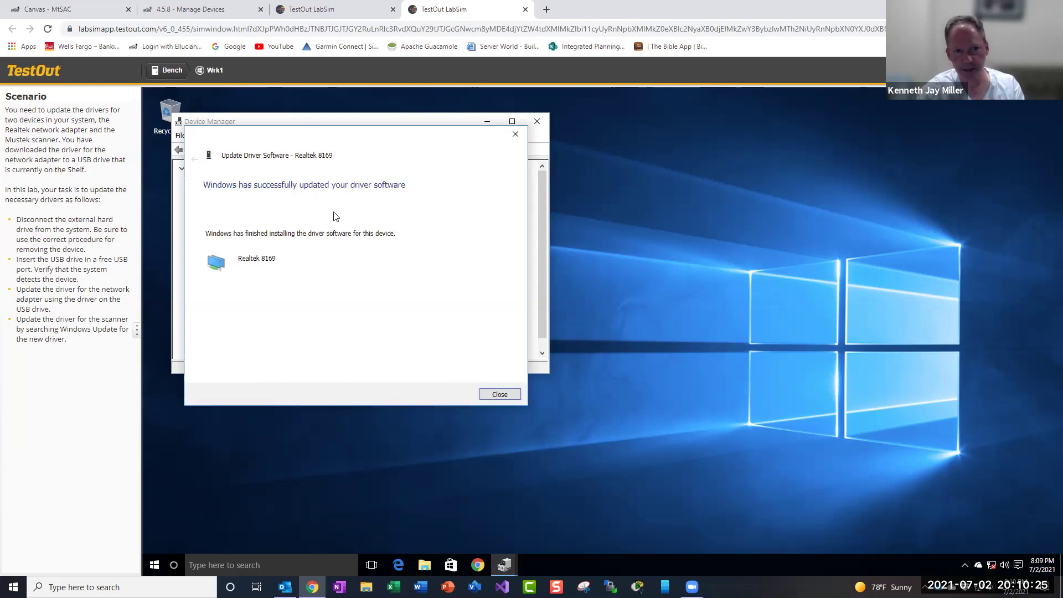
{"action": "left_click", "coordinate": [500, 395]}
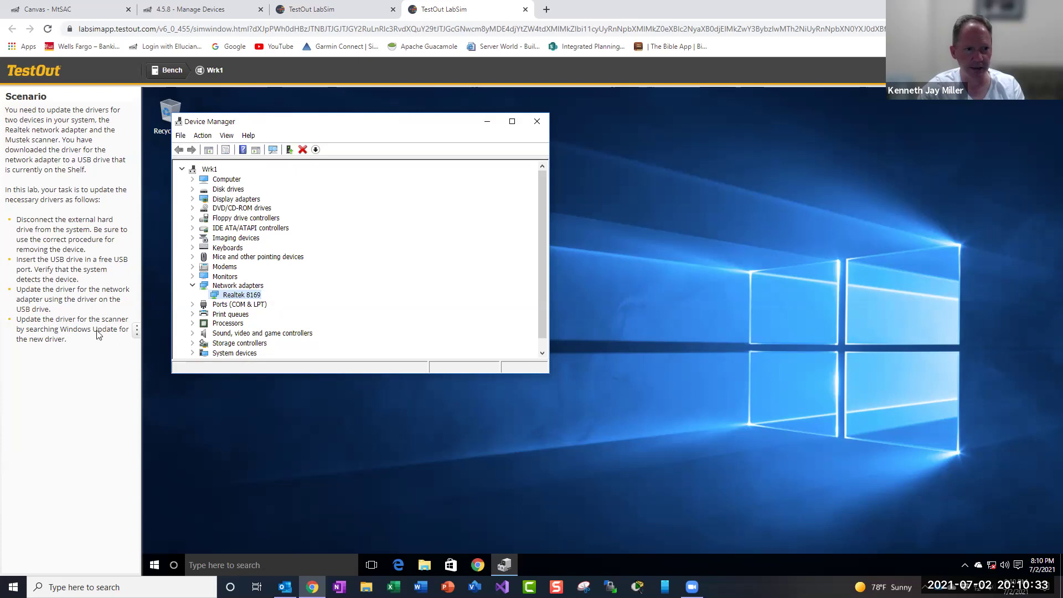
Step: Expand Imaging devices, then check the bench scanner's Specifications in its Details window and close it
{"action": "left_click", "coordinate": [193, 286]}
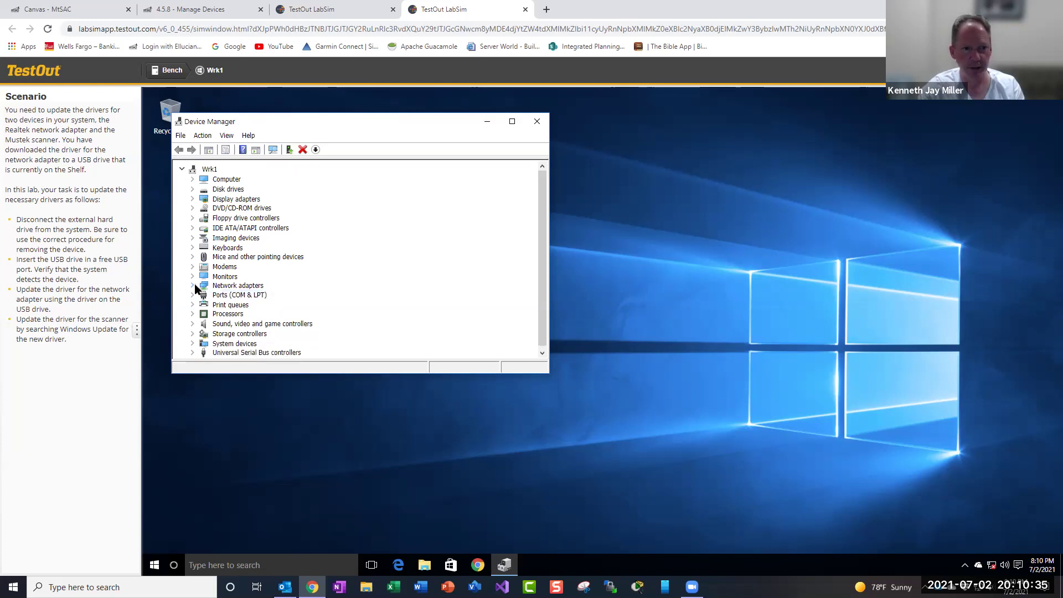
{"action": "left_click", "coordinate": [192, 237]}
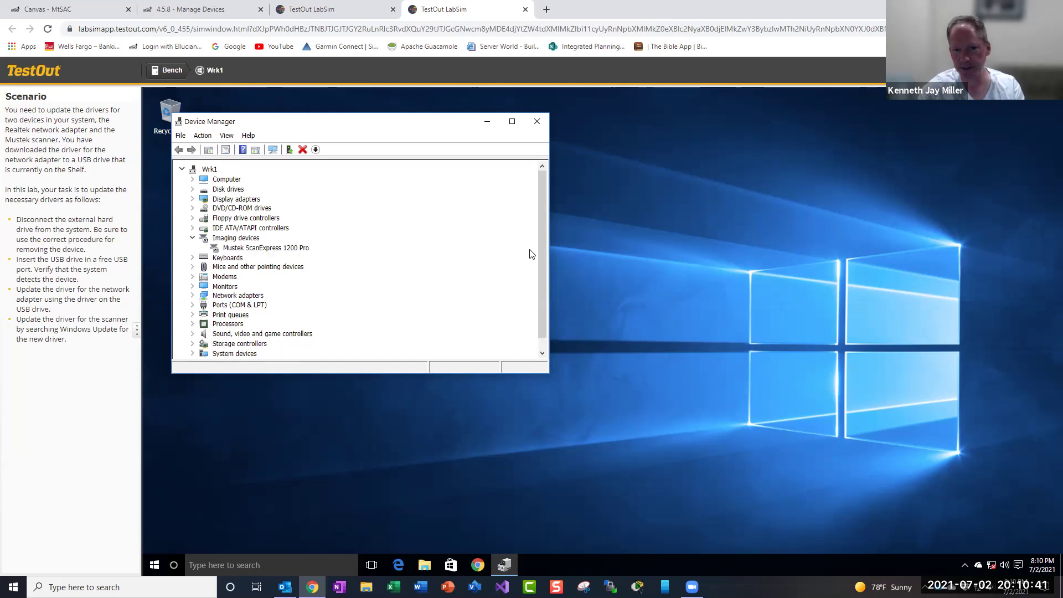
{"action": "left_click", "coordinate": [171, 69]}
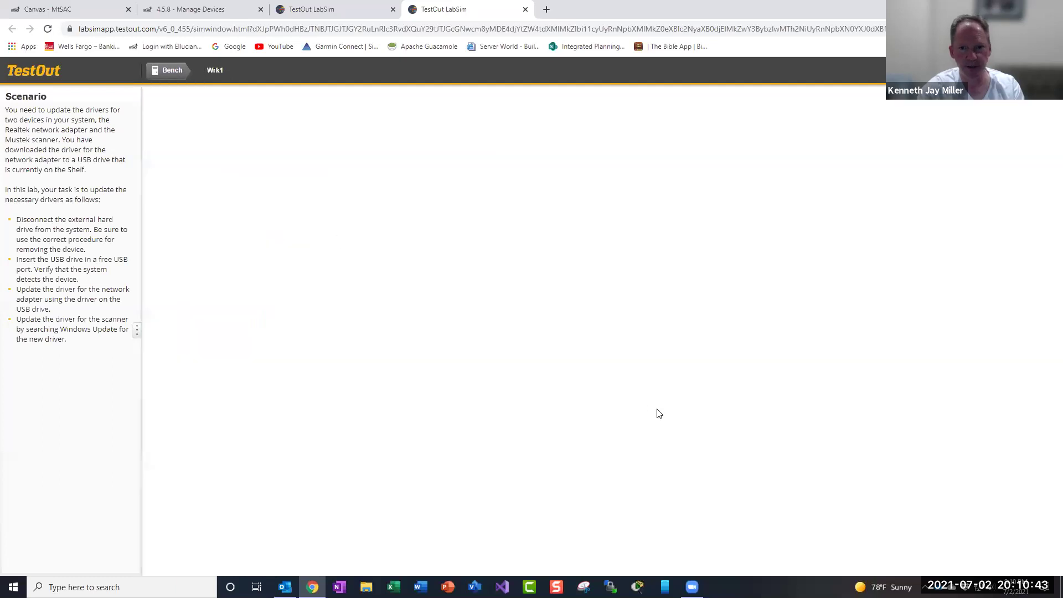
{"action": "left_click", "coordinate": [900, 447]}
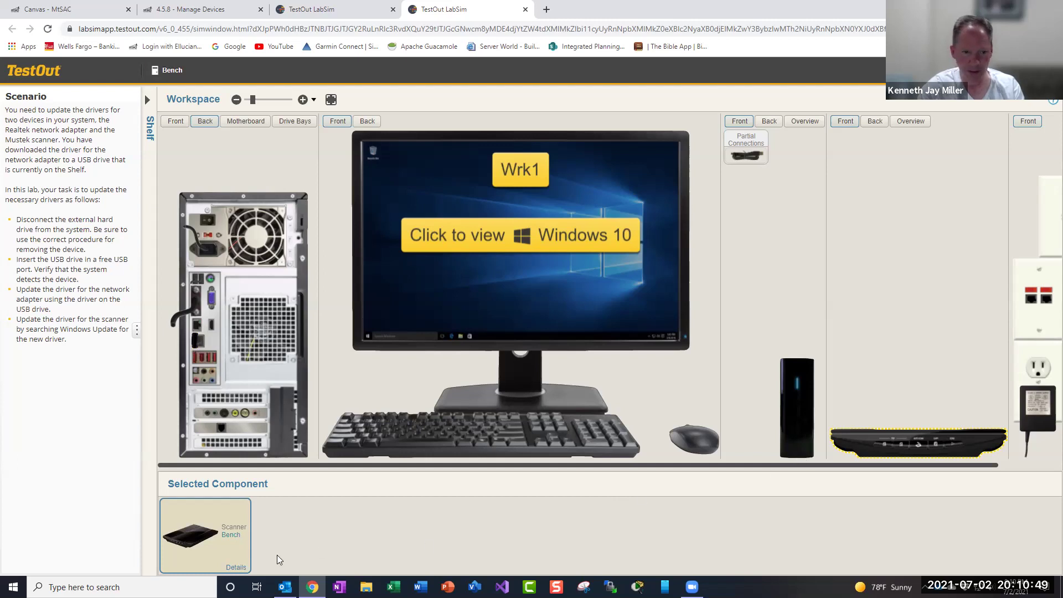
{"action": "left_click", "coordinate": [236, 567]}
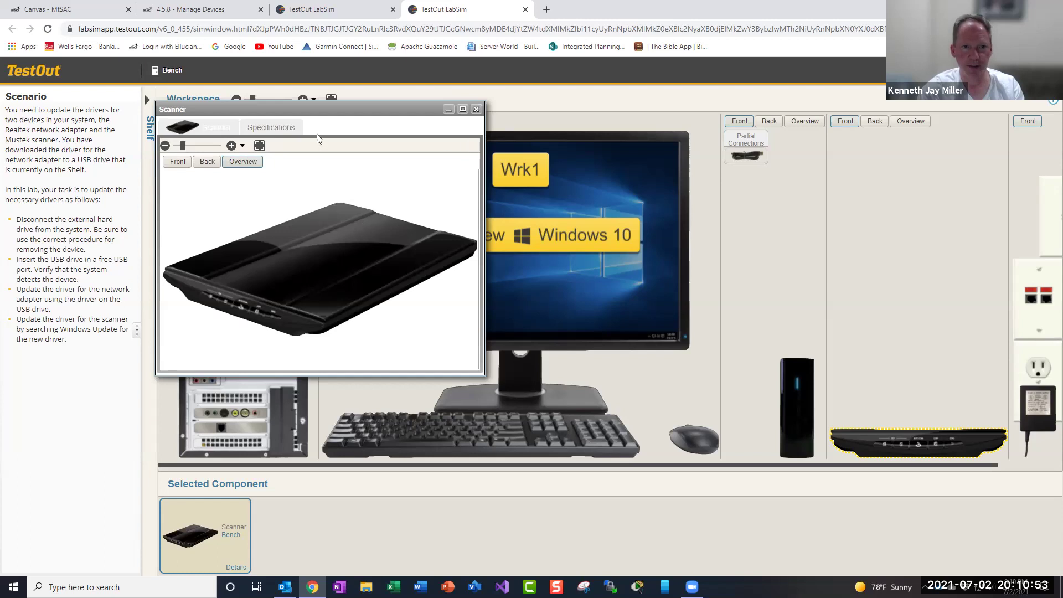
{"action": "left_click", "coordinate": [282, 128]}
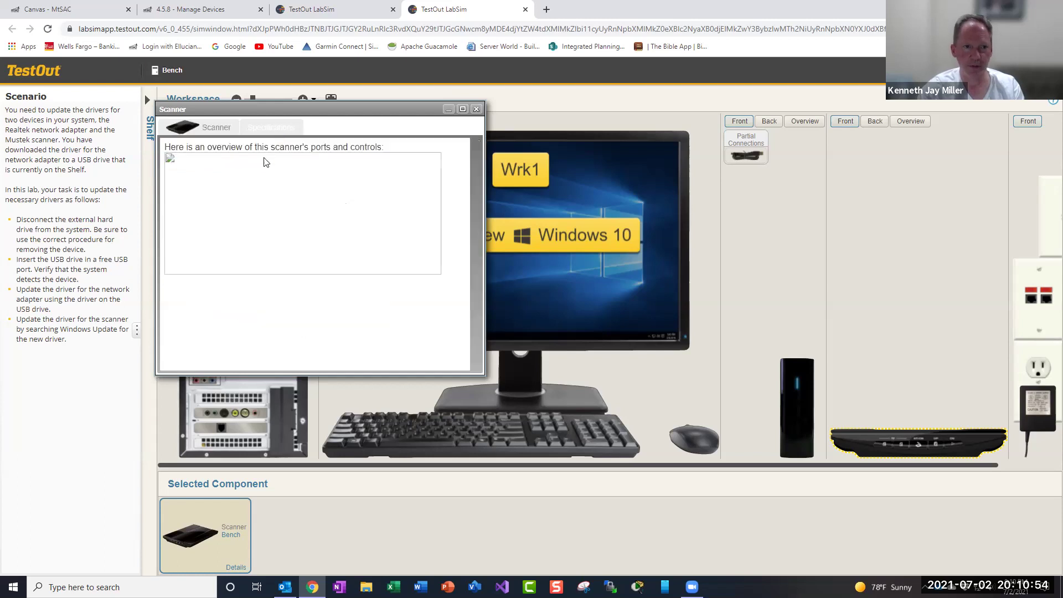
{"action": "left_click", "coordinate": [475, 109]}
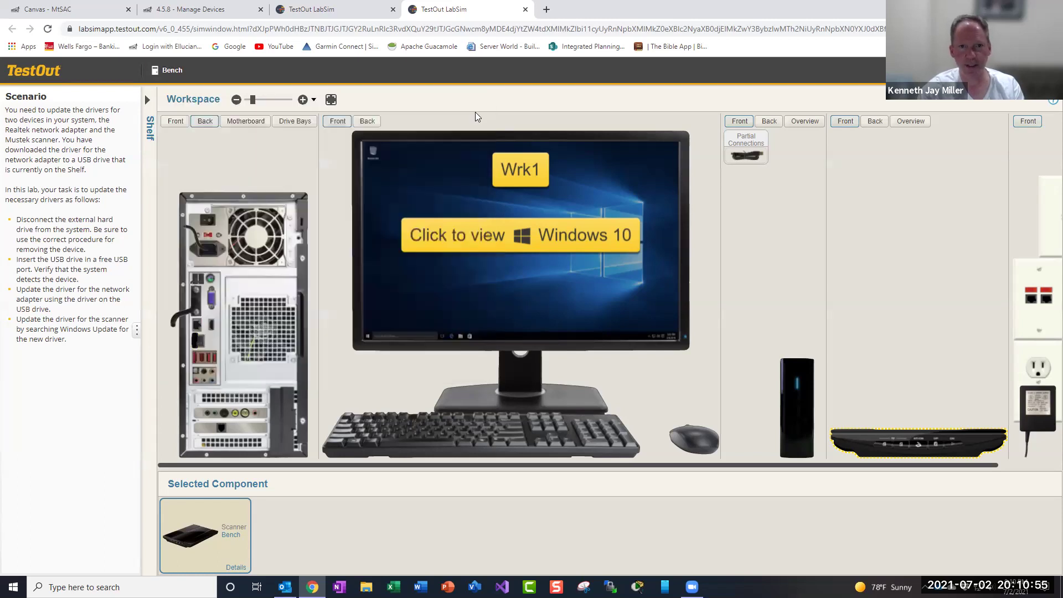
Step: Update the Mustek ScanExpress 1200 Pro driver by automatic online search, then close Device Manager
{"action": "left_click", "coordinate": [536, 219]}
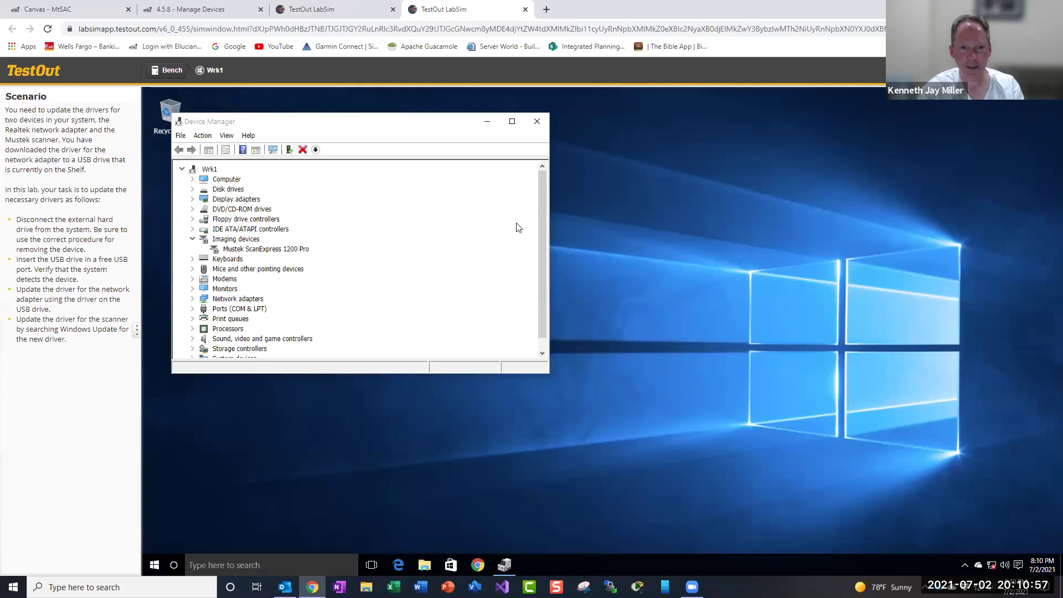
{"action": "right_click", "coordinate": [254, 249]}
{"action": "left_click", "coordinate": [299, 258]}
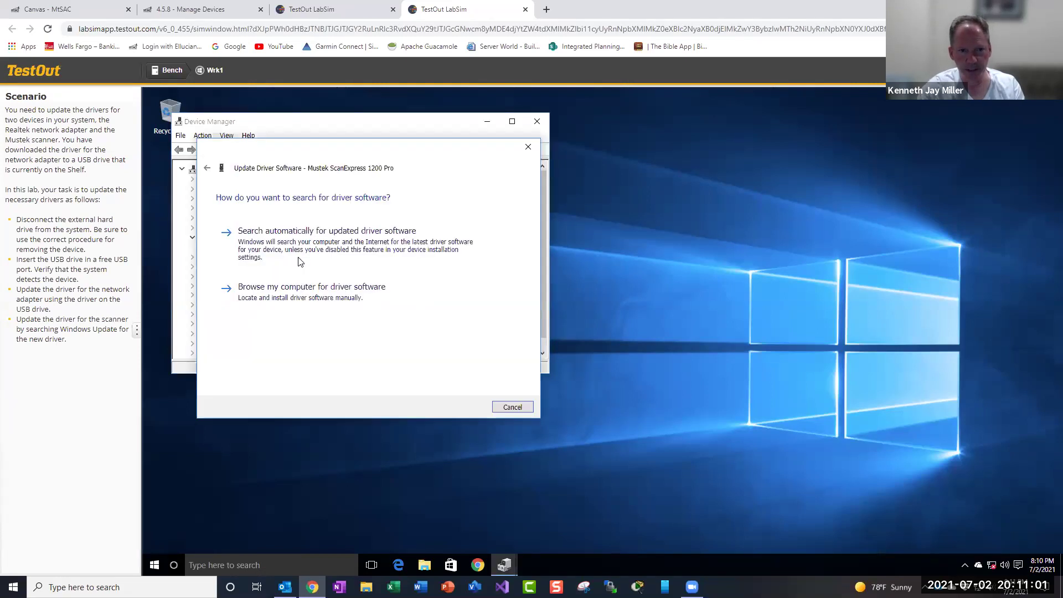
{"action": "left_click", "coordinate": [325, 247]}
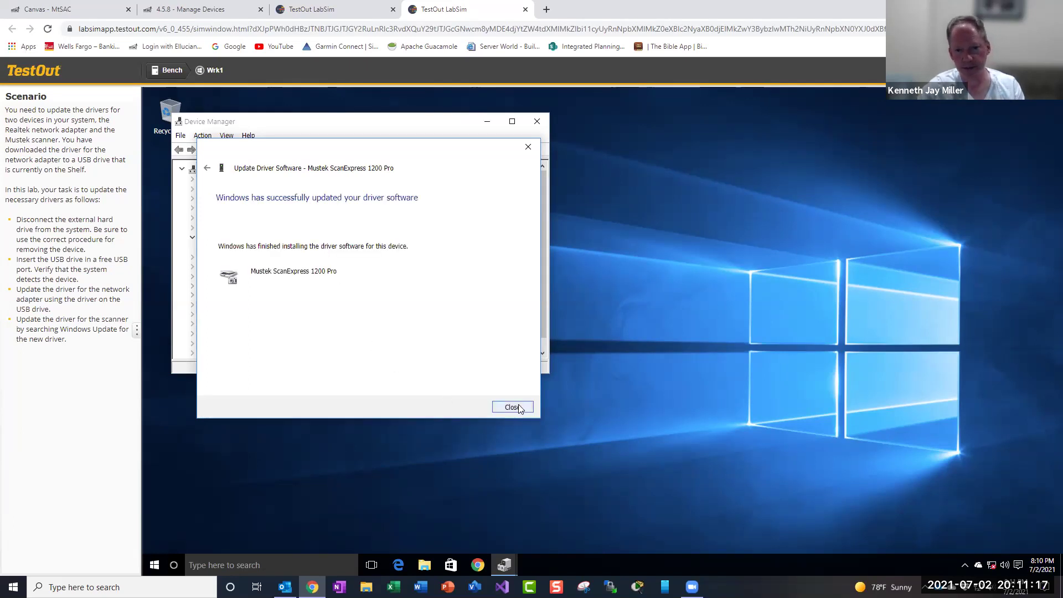
{"action": "left_click", "coordinate": [511, 407]}
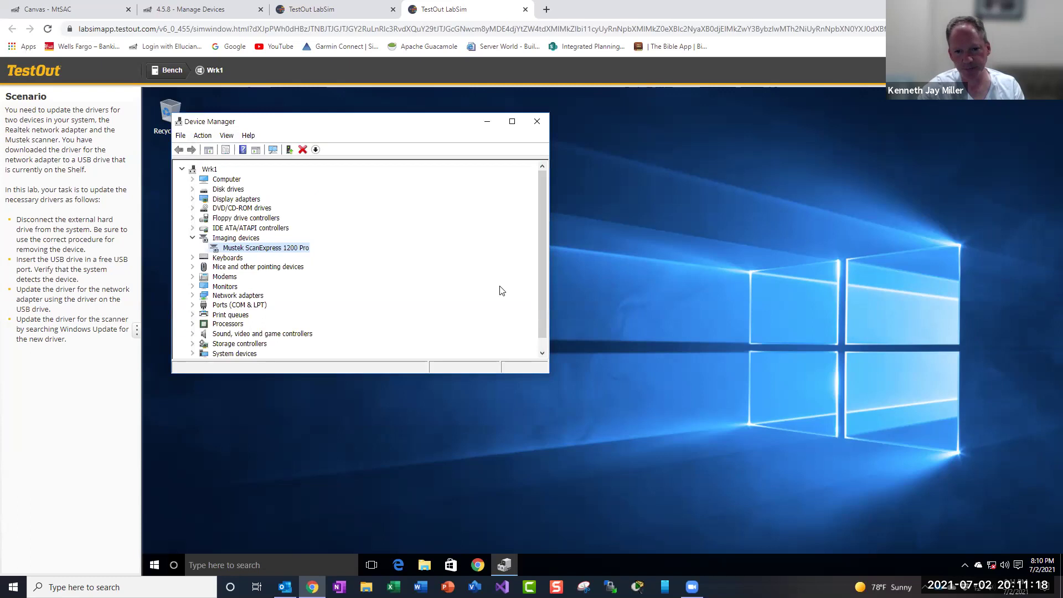
{"action": "left_click", "coordinate": [536, 123]}
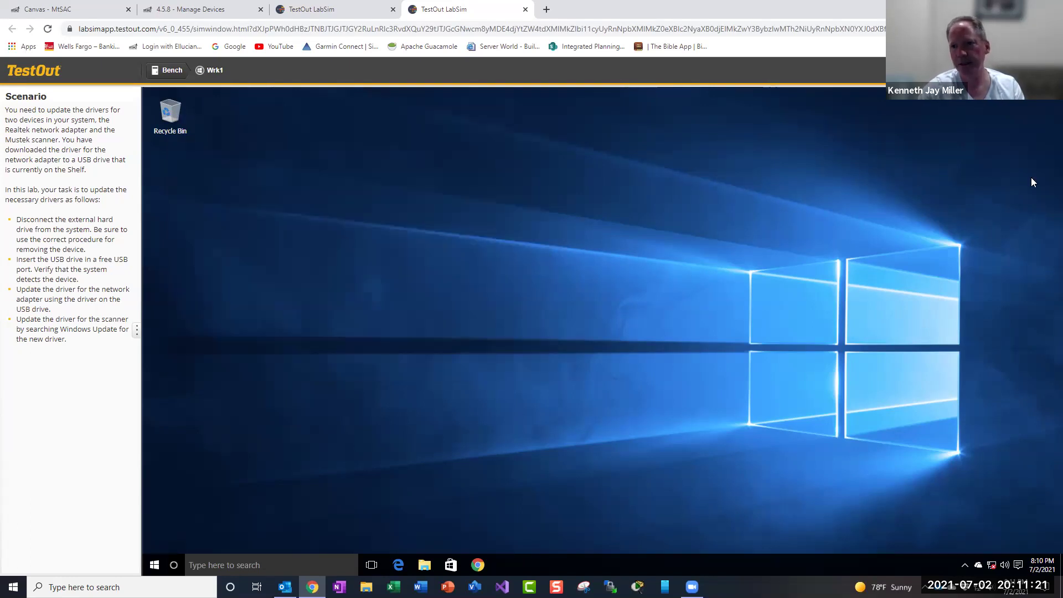
Step: Review the 4 of 4 (100%, Pass) Lab Report and click Done
{"action": "scroll", "coordinate": [554, 269], "scroll_direction": "down", "scroll_amount": 5}
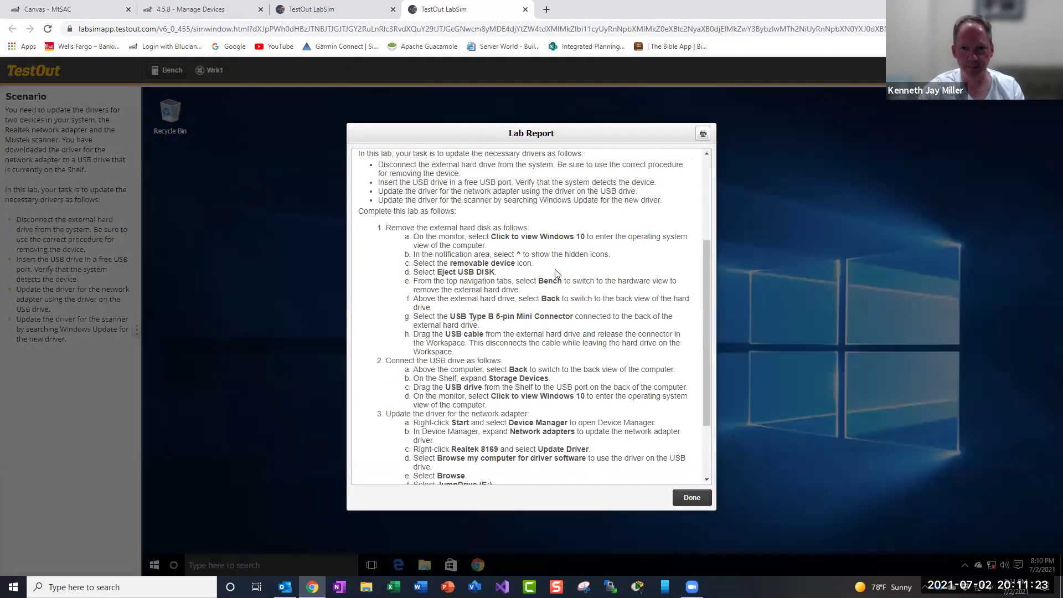
{"action": "scroll", "coordinate": [555, 269], "scroll_direction": "up", "scroll_amount": 4}
{"action": "scroll", "coordinate": [556, 269], "scroll_direction": "down", "scroll_amount": 1}
{"action": "scroll", "coordinate": [587, 442], "scroll_direction": "up", "scroll_amount": 2}
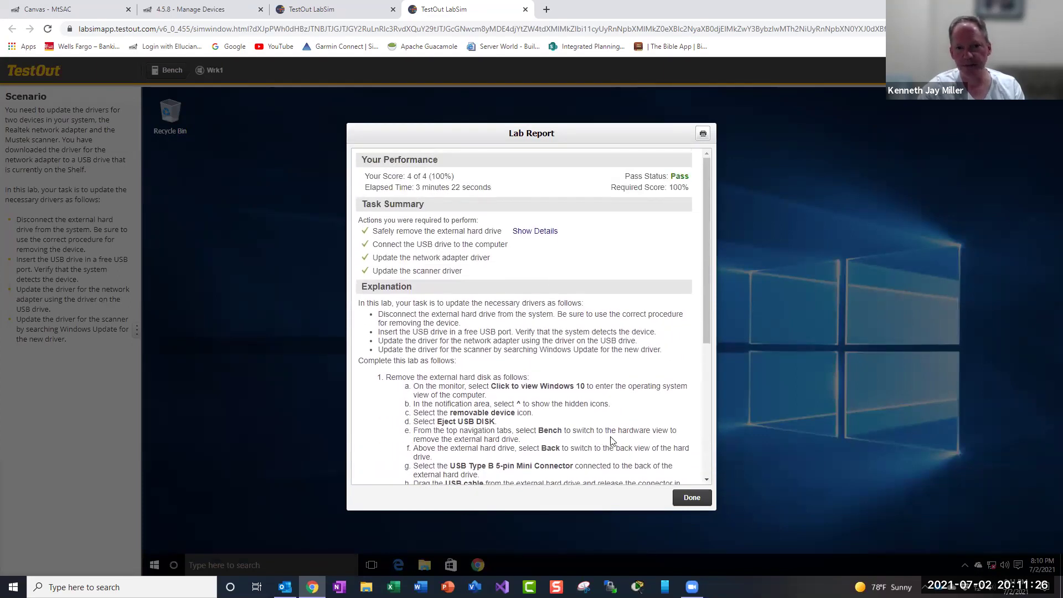
{"action": "left_click", "coordinate": [692, 498]}
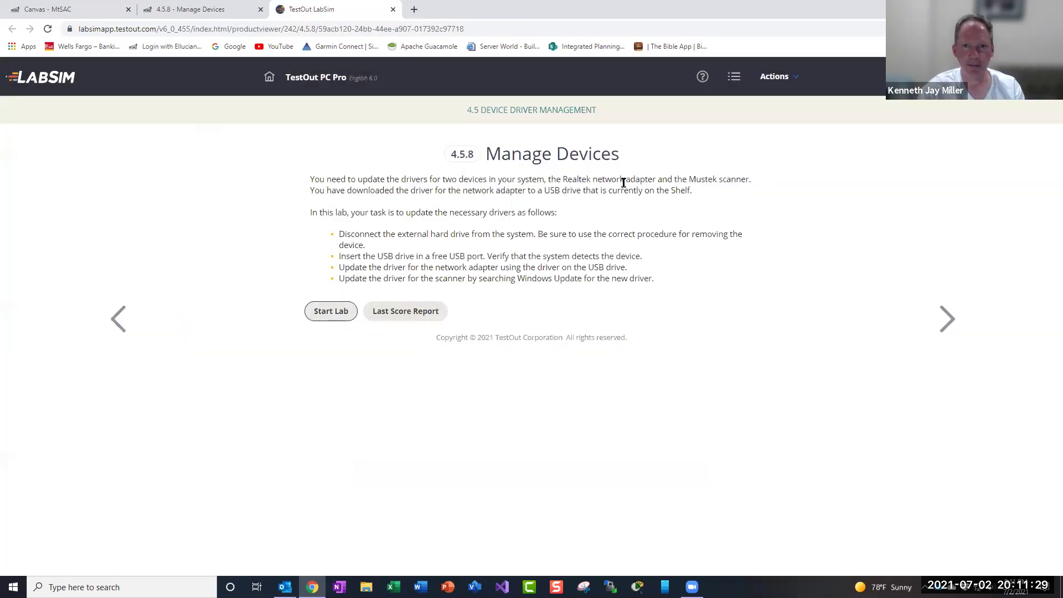